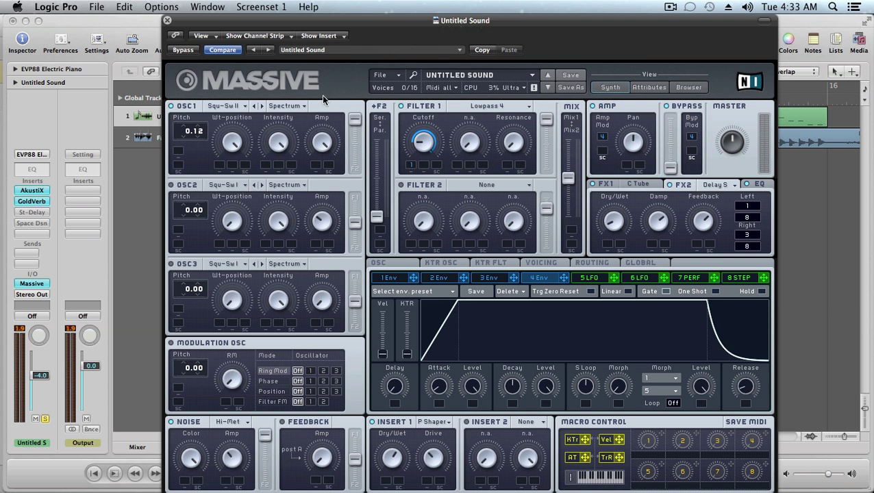
- Close the Massive window, solo the Falling Down audio track instead of Untitled Sound, and play the cycled section
{"action": "left_click", "coordinate": [167, 21]}
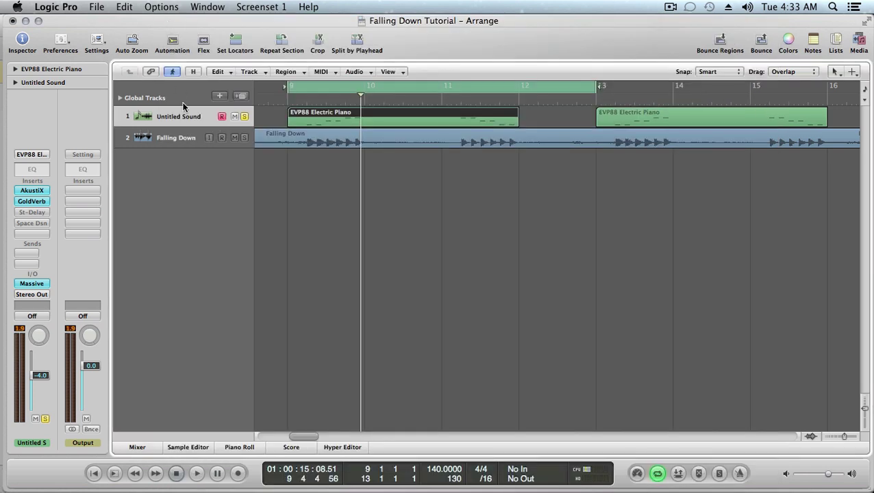
{"action": "left_click", "coordinate": [244, 116]}
{"action": "left_click", "coordinate": [244, 138]}
{"action": "key", "text": "space"}
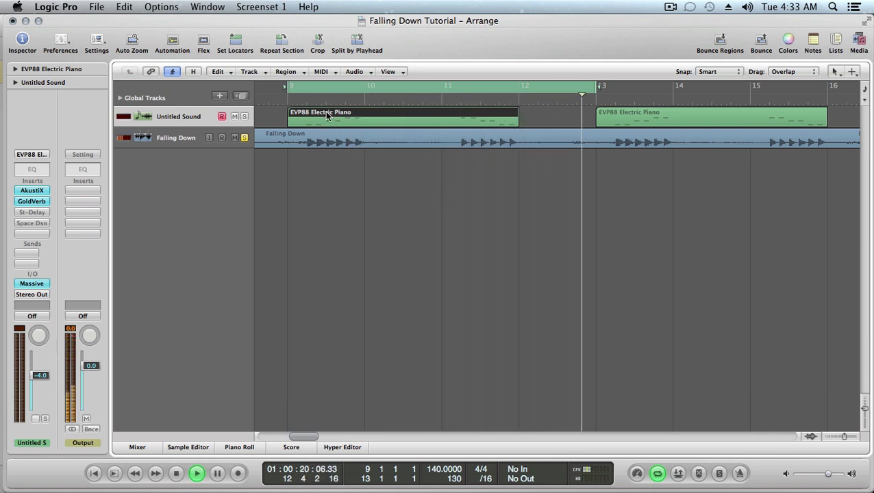
{"action": "key", "text": "space"}
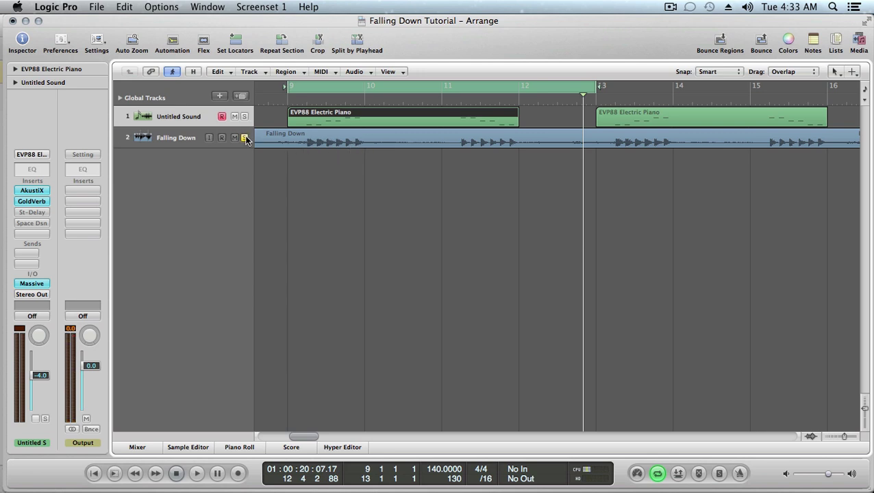
- Play the Untitled Sound track soloed on its own and together with Falling Down, leaving only Untitled Sound soloed
{"action": "left_click", "coordinate": [244, 138]}
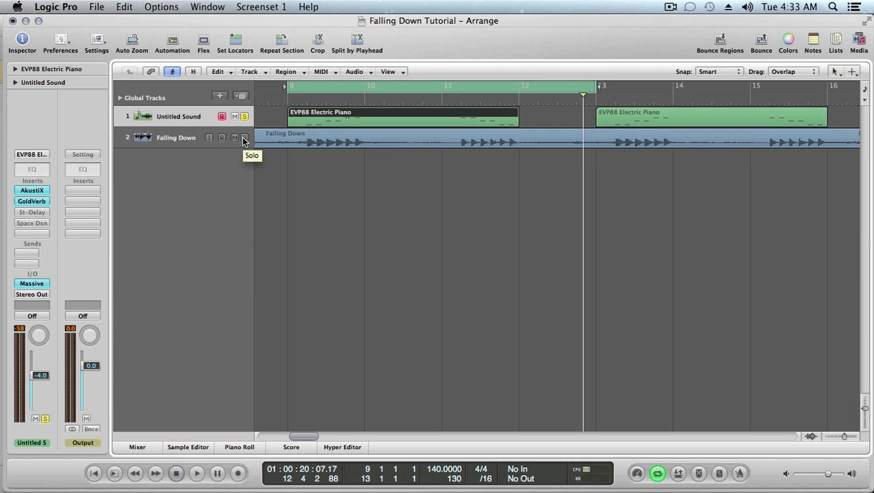
{"action": "key", "text": "space"}
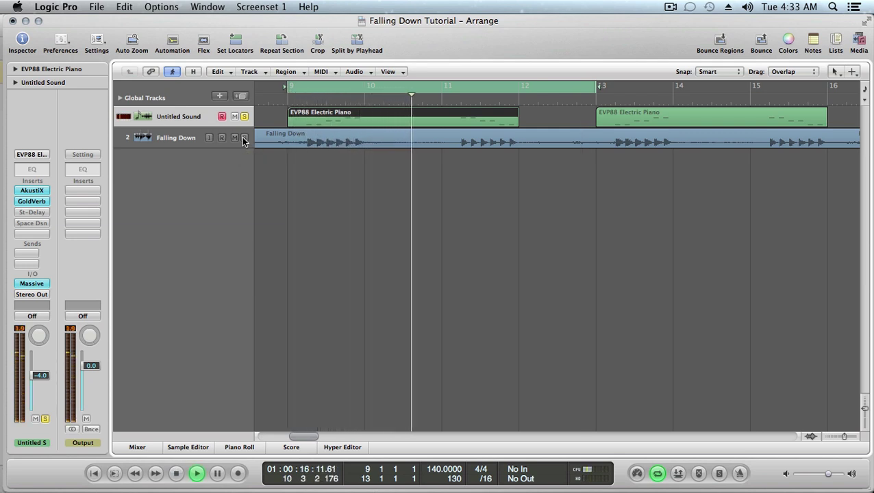
{"action": "left_click", "coordinate": [243, 138]}
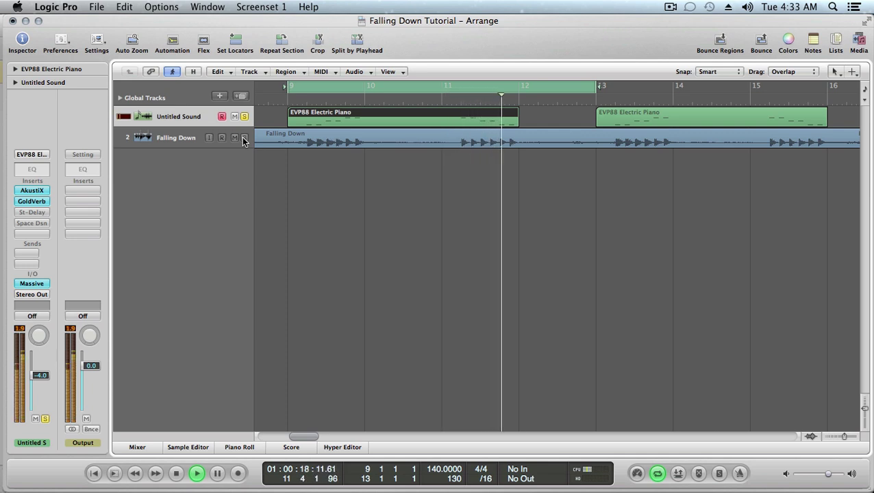
{"action": "left_click", "coordinate": [245, 117]}
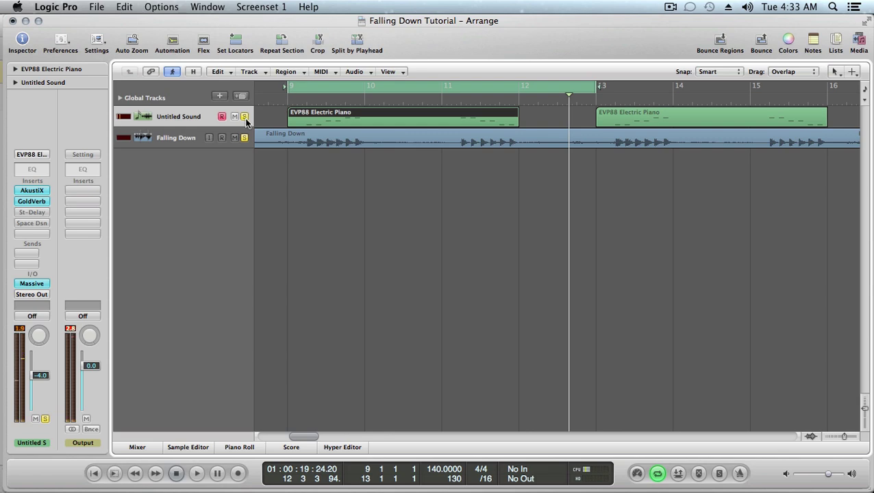
{"action": "left_click", "coordinate": [245, 117]}
{"action": "left_click", "coordinate": [244, 138]}
- Reopen Massive and examine envelope 1, the filter cutoff modulation, and the FX1, FX2 and EQ settings
{"action": "left_click", "coordinate": [31, 283]}
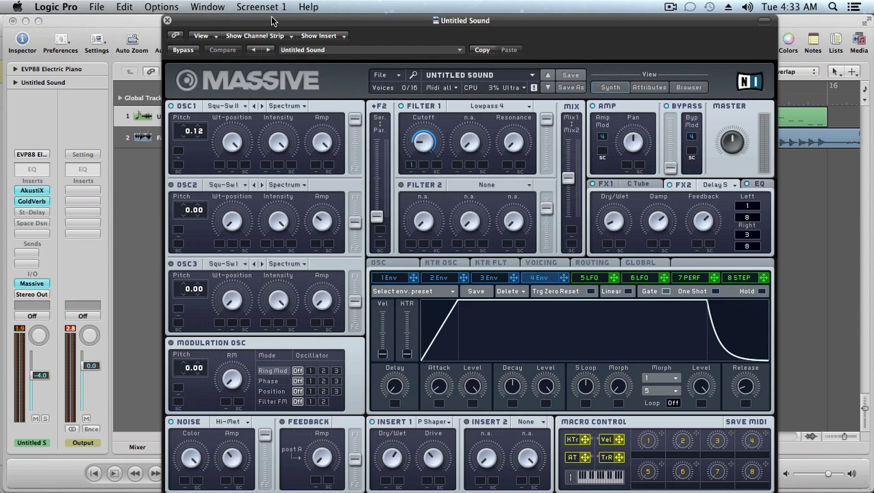
{"action": "mouse_move", "coordinate": [271, 21]}
{"action": "left_mouse_down"}
{"action": "mouse_move", "coordinate": [327, 46]}
{"action": "mouse_move", "coordinate": [229, 21]}
{"action": "mouse_move", "coordinate": [256, 21]}
{"action": "left_mouse_up"}
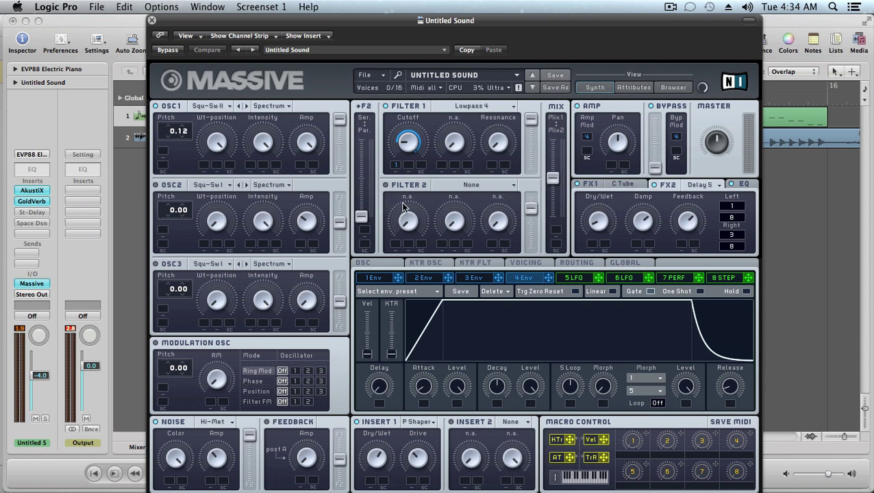
{"action": "left_click", "coordinate": [373, 279]}
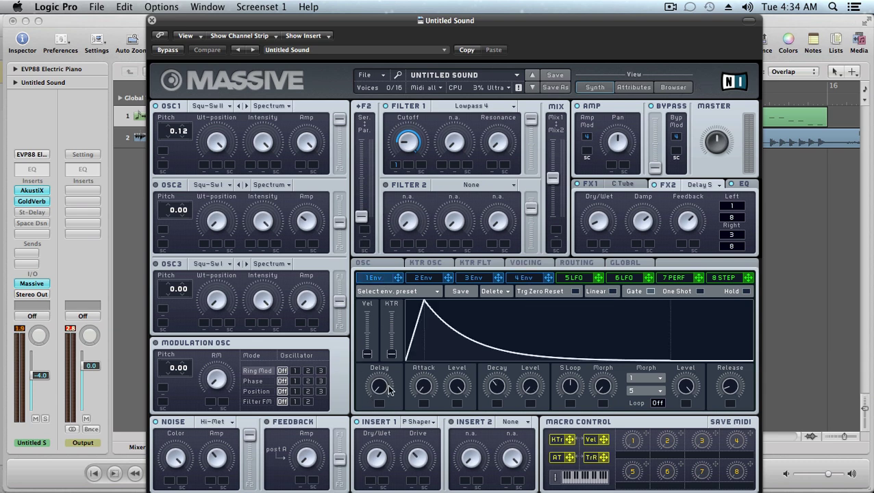
{"action": "left_click_drag", "start_coordinate": [395, 170], "coordinate": [395, 166]}
{"action": "left_click", "coordinate": [593, 185]}
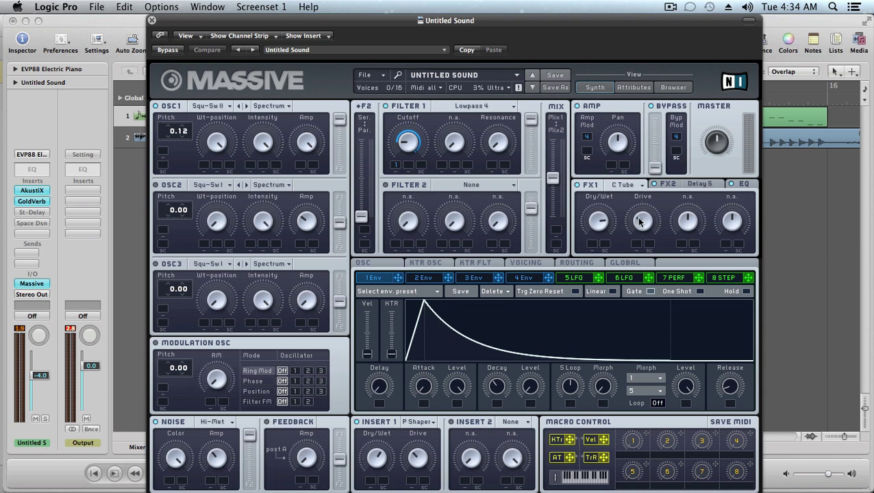
{"action": "left_click", "coordinate": [689, 187]}
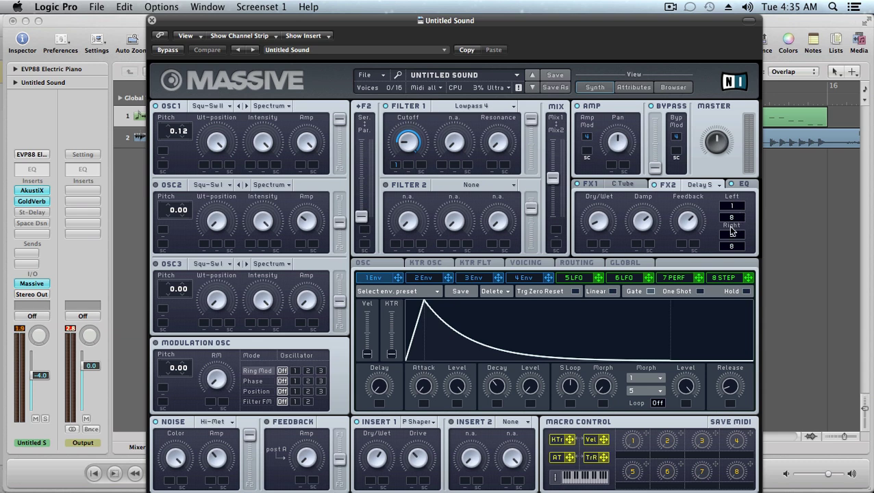
{"action": "left_click", "coordinate": [743, 185]}
{"action": "left_click_drag", "start_coordinate": [687, 220], "coordinate": [680, 239]}
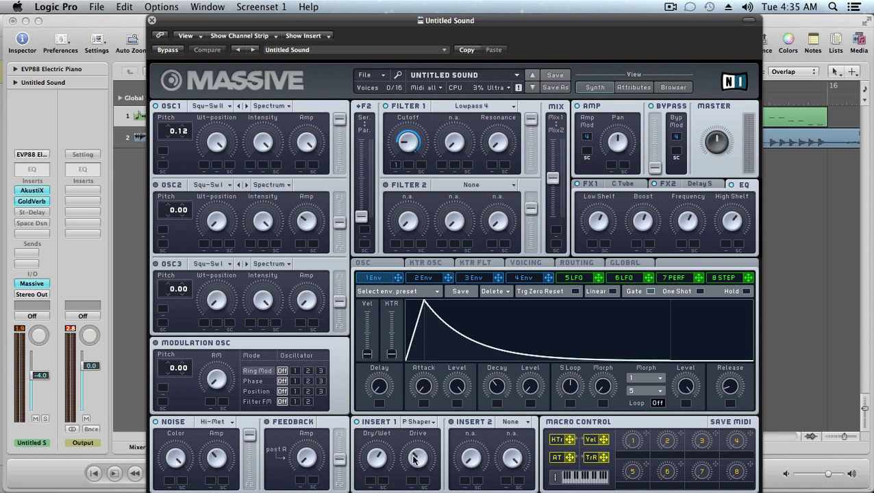
- Examine Massive's envelope 4, voicing and LFO 5 and 6 settings, and close the synth window
{"action": "left_click", "coordinate": [521, 278]}
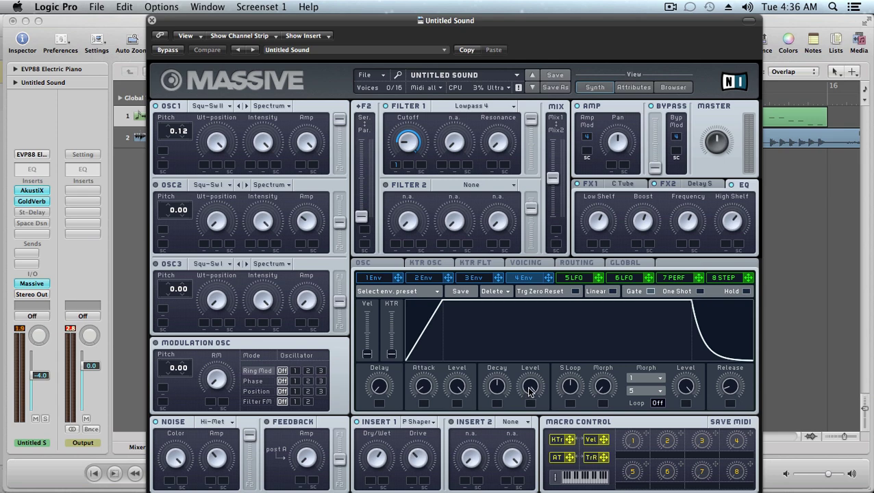
{"action": "left_click", "coordinate": [517, 264]}
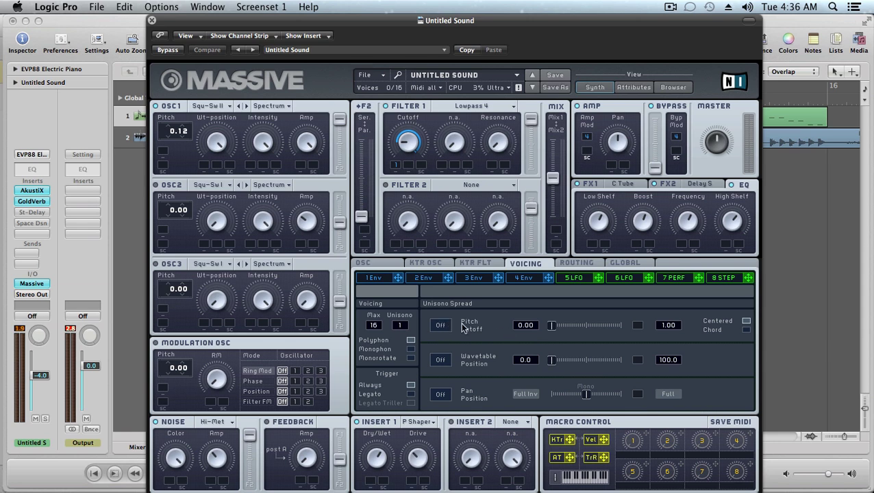
{"action": "left_click", "coordinate": [575, 280]}
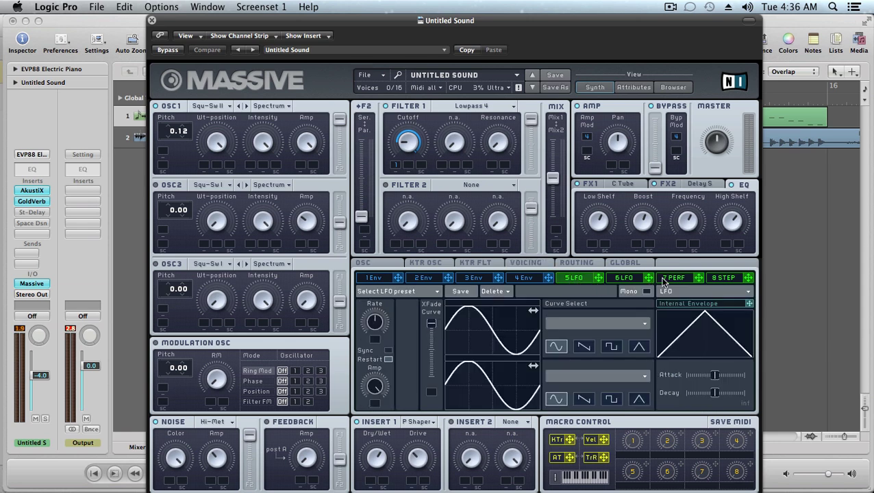
{"action": "left_click", "coordinate": [624, 278]}
{"action": "left_click", "coordinate": [579, 281]}
{"action": "left_click", "coordinate": [153, 20]}
- Show the on-screen typing keyboard, audition notes on the Untitled Sound track, and move the keyboard below the tracks
{"action": "left_click", "coordinate": [245, 116]}
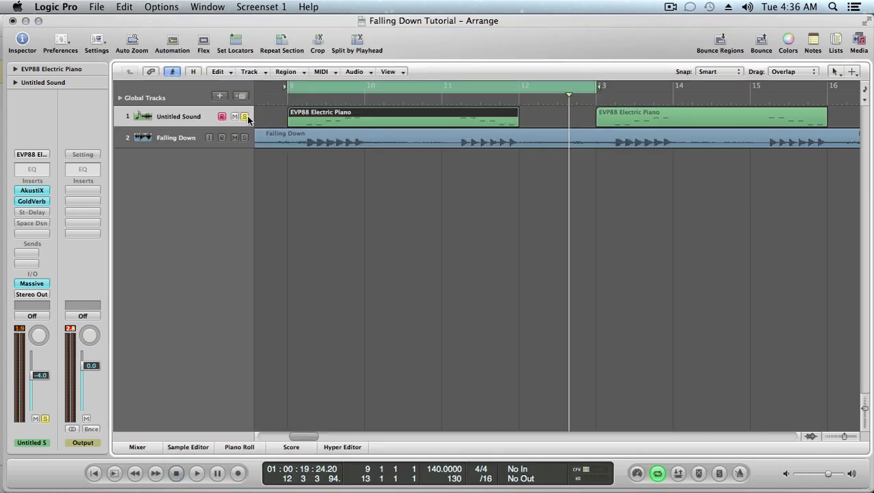
{"action": "key", "text": "super+k"}
{"action": "key", "text": "f"}
{"action": "key", "text": "h"}
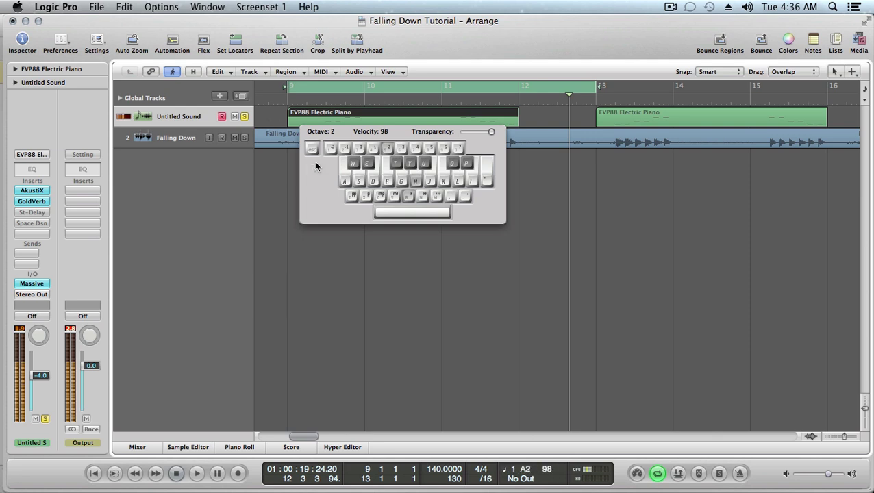
{"action": "key", "text": "f"}
{"action": "key", "text": "h"}
{"action": "left_click_drag", "start_coordinate": [328, 189], "coordinate": [348, 352]}
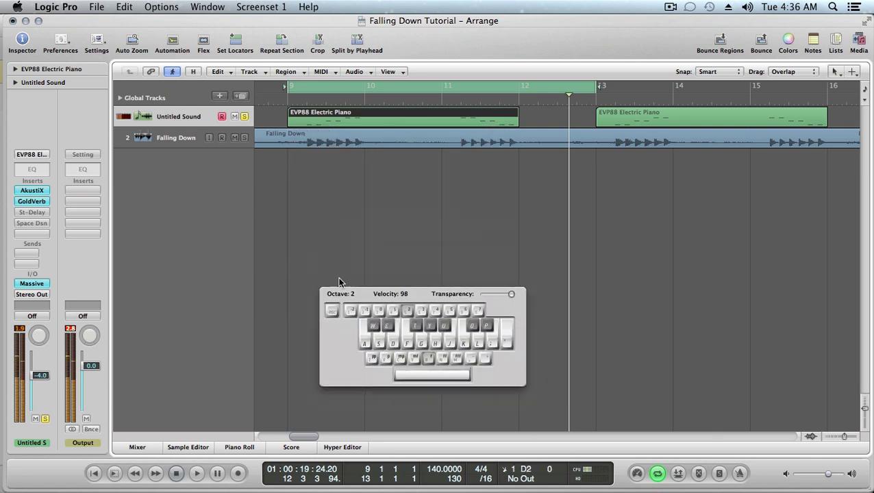
- Hide the typing keyboard, open the first EVP88 Electric Piano region in the Piano Roll, and undo the stray notes near bar 10
{"action": "left_click", "coordinate": [528, 125]}
{"action": "left_click", "coordinate": [485, 122]}
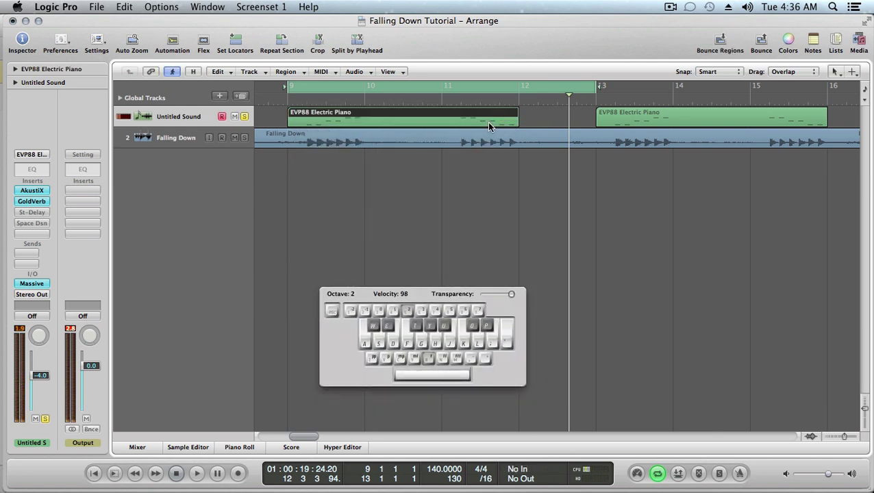
{"action": "key", "text": "super+k"}
{"action": "key", "text": "p"}
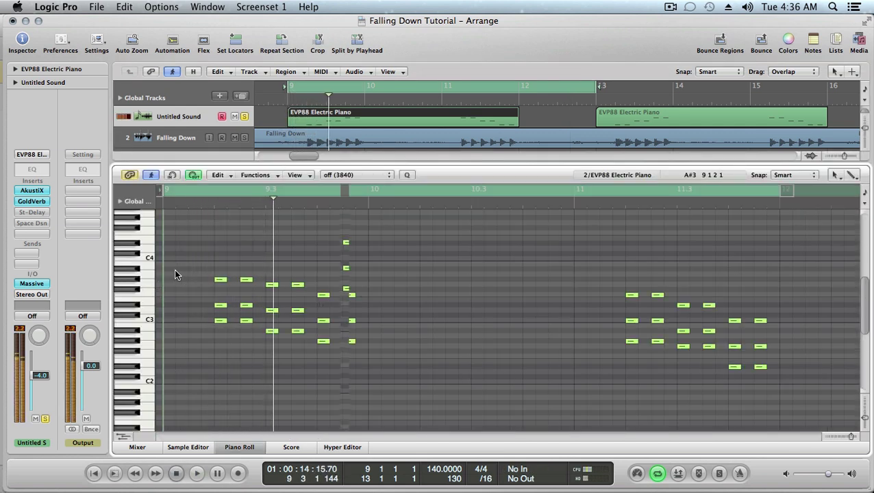
{"action": "key", "text": "super+z"}
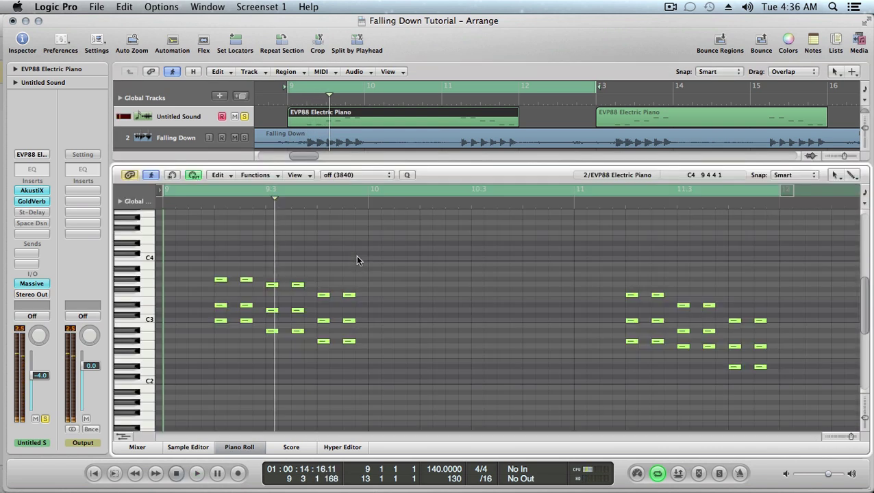
- Play the chord region, soloing the Falling Down track alongside it for comparison, and stop playback
{"action": "key", "text": "space"}
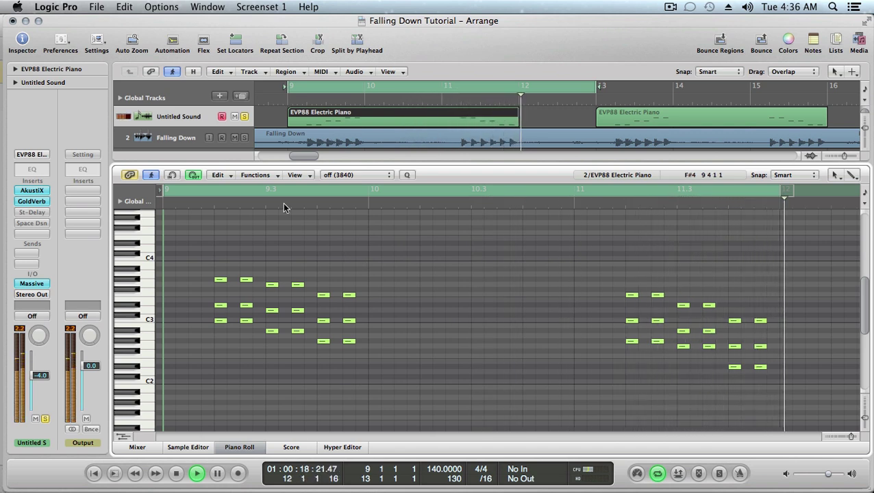
{"action": "left_click", "coordinate": [243, 139]}
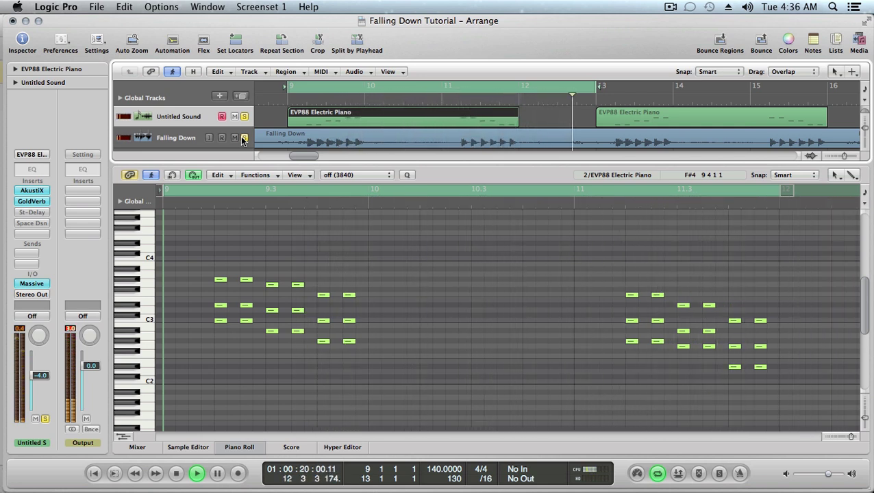
{"action": "key", "text": "space"}
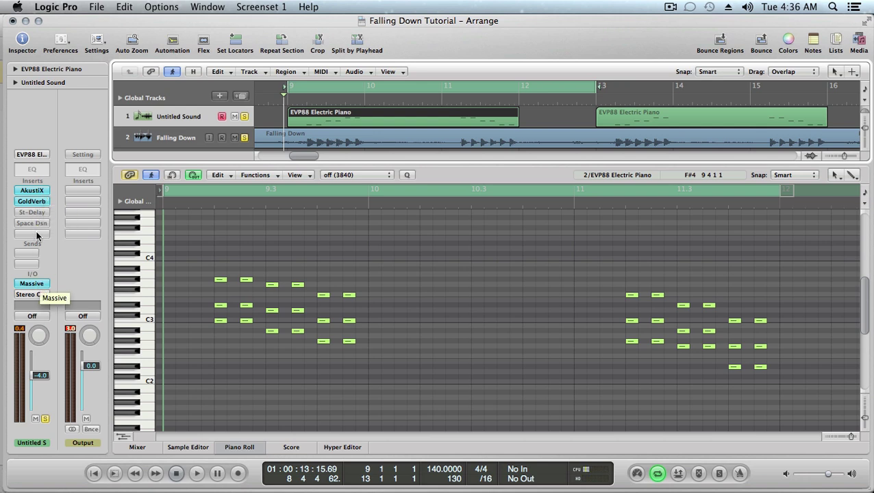
- Reopen Massive to check the FX1 C Tube dry/wet and drive settings, and close the synth window
{"action": "left_click", "coordinate": [33, 284]}
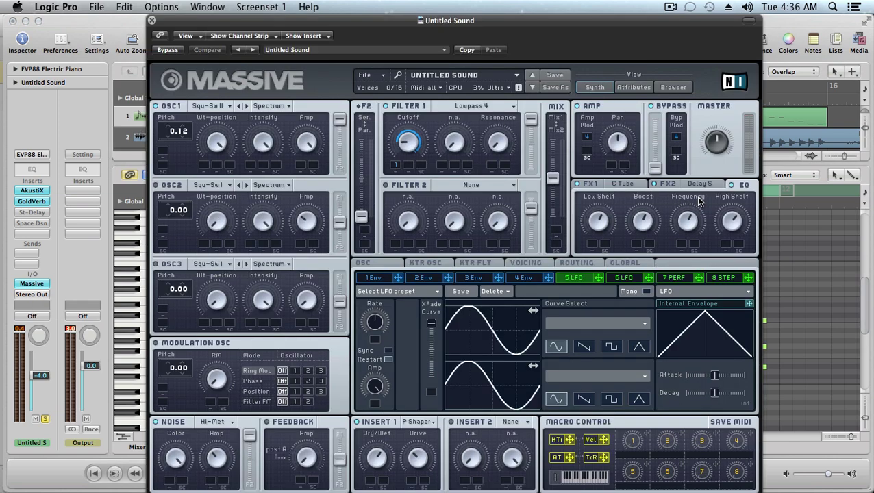
{"action": "left_click", "coordinate": [640, 186]}
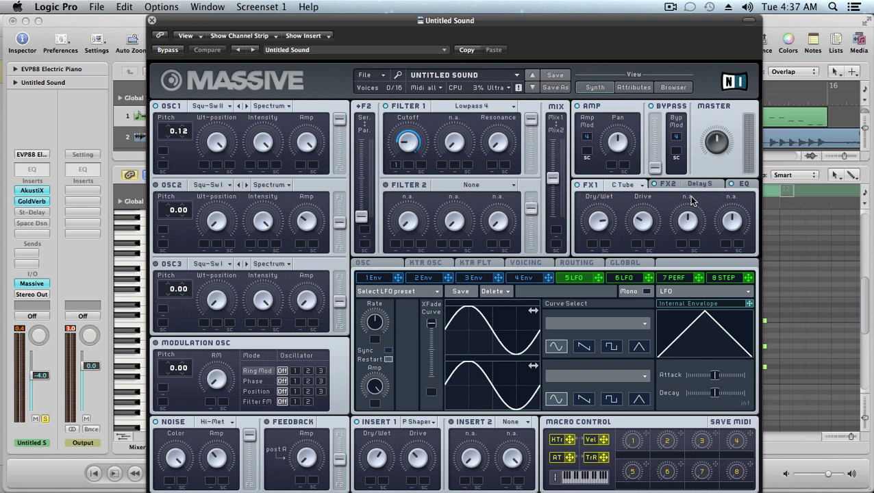
{"action": "left_click", "coordinate": [152, 22]}
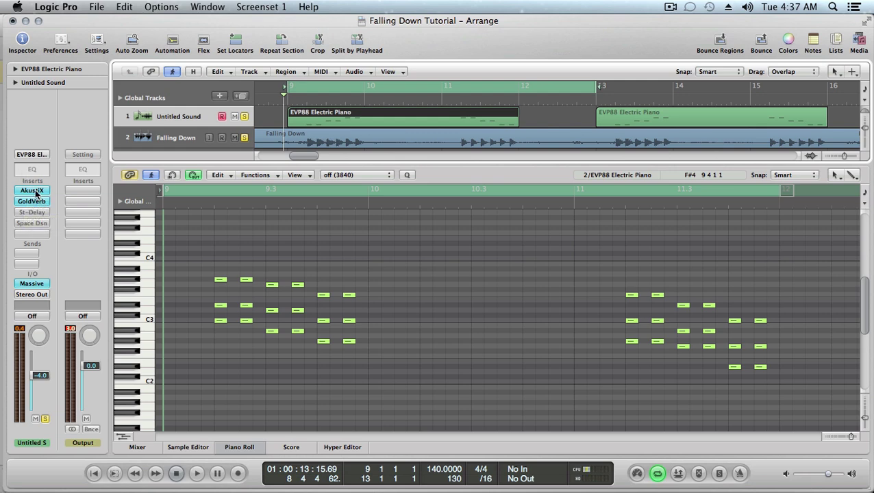
- Open the AkustiX insert, collapse its plug-in header, and position the window so its settings and the tracks can be viewed
{"action": "left_click", "coordinate": [35, 191]}
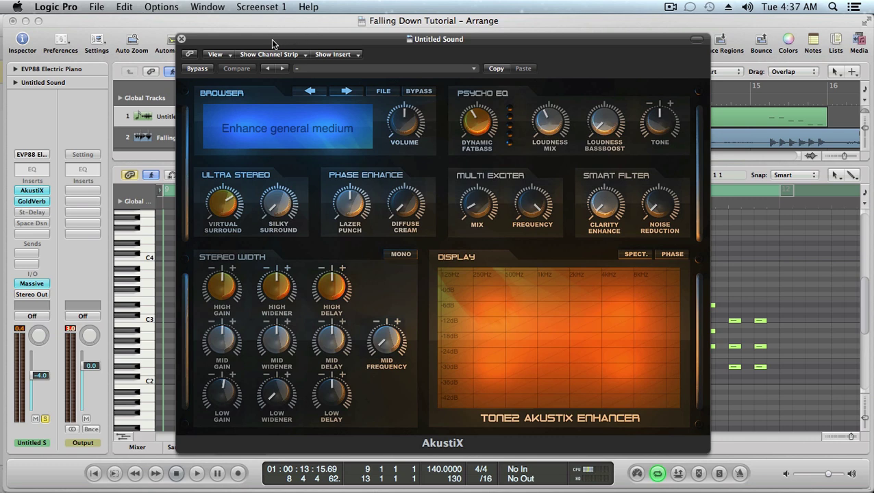
{"action": "left_click_drag", "start_coordinate": [266, 45], "coordinate": [323, 40]}
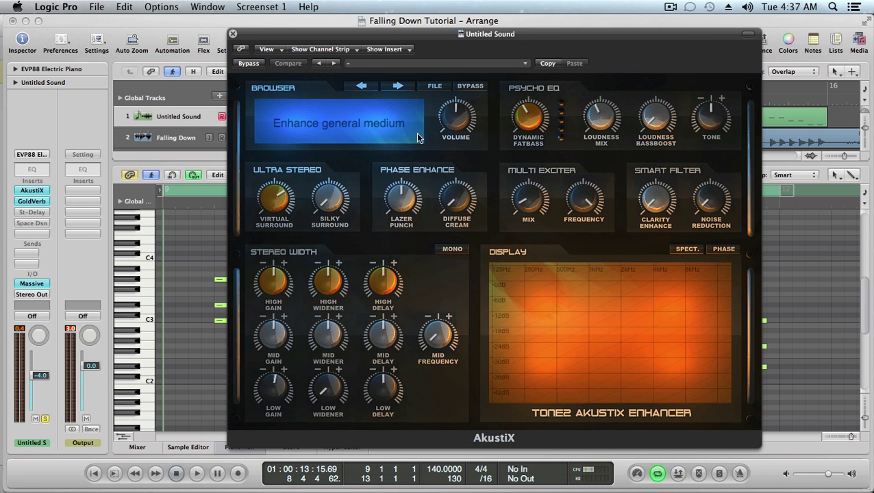
{"action": "left_click_drag", "start_coordinate": [370, 35], "coordinate": [344, 37]}
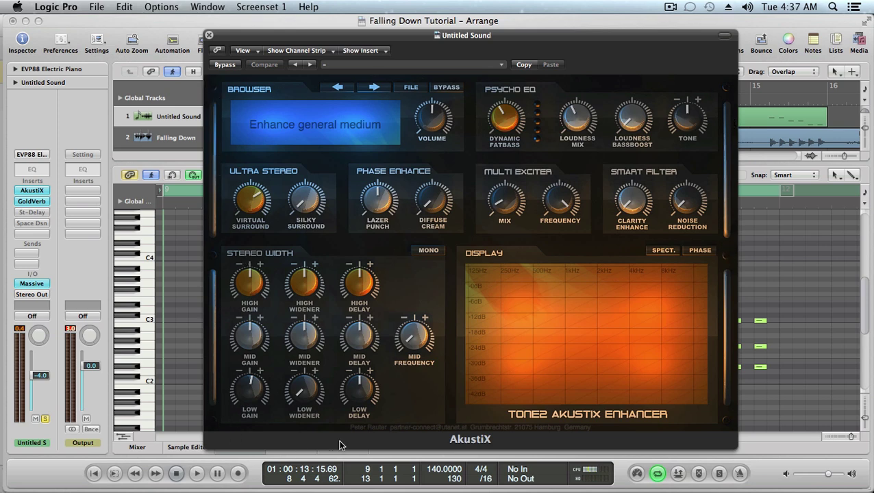
{"action": "left_click", "coordinate": [724, 35]}
{"action": "left_click_drag", "start_coordinate": [452, 41], "coordinate": [430, 41]}
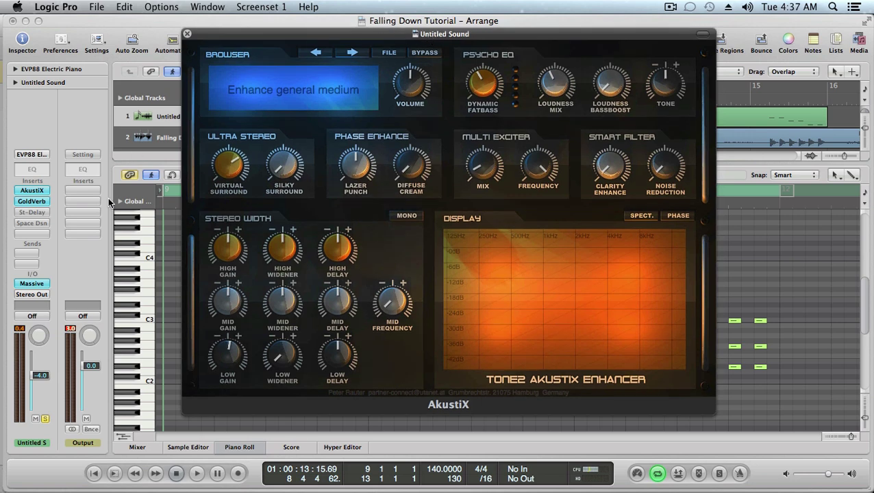
{"action": "left_click_drag", "start_coordinate": [227, 34], "coordinate": [265, 152]}
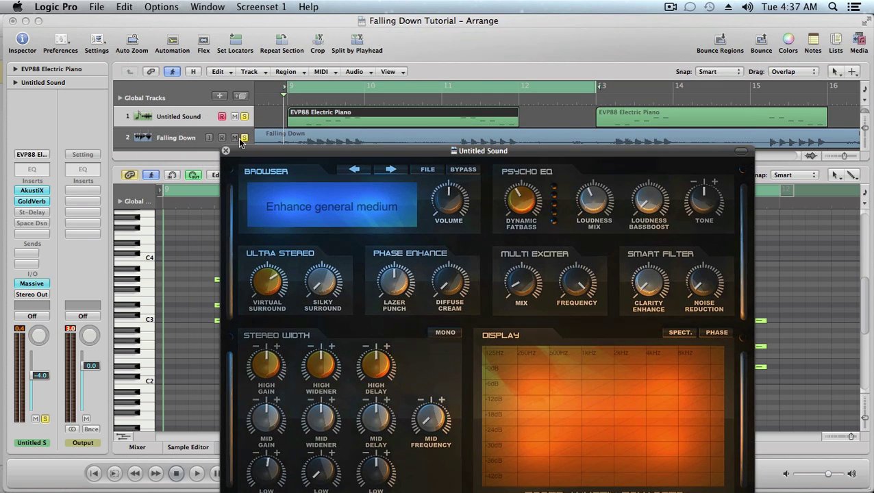
- Compare the synth chords with AkustiX active and bypassed during playback, reactivate the insert, and close its window
{"action": "key", "text": "space"}
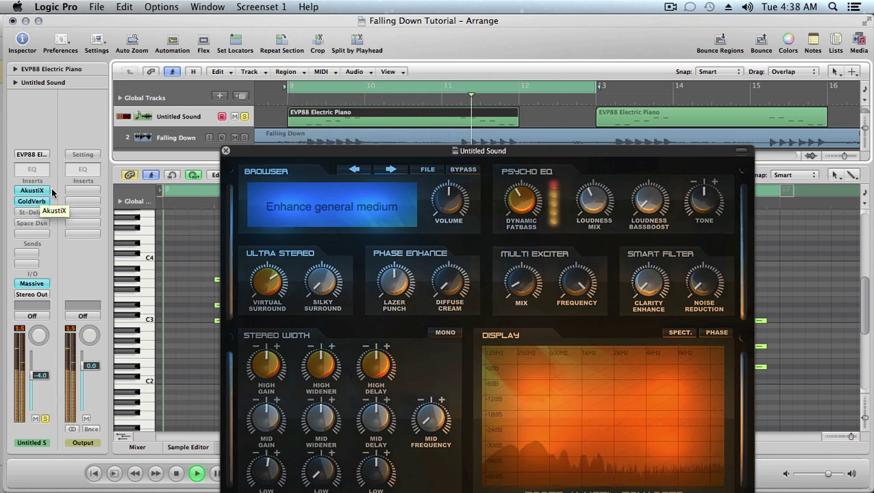
{"action": "left_click", "coordinate": [40, 191], "text": "alt"}
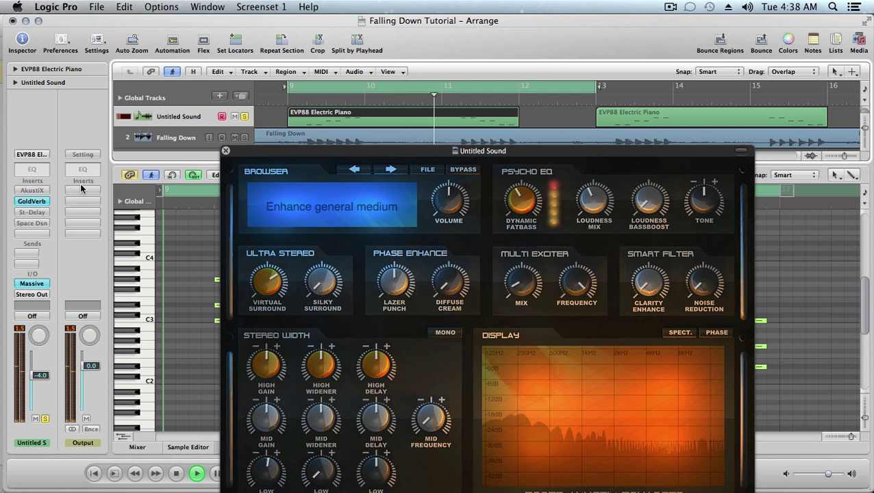
{"action": "key", "text": "space"}
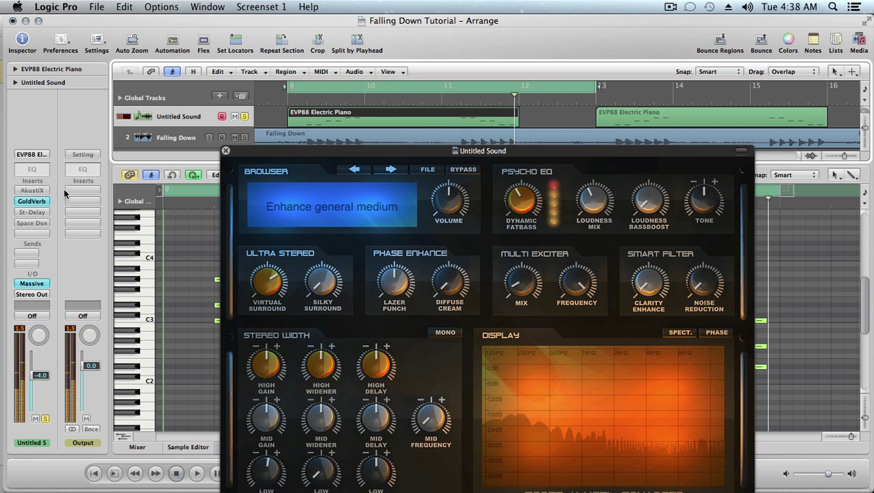
{"action": "left_click", "coordinate": [39, 192]}
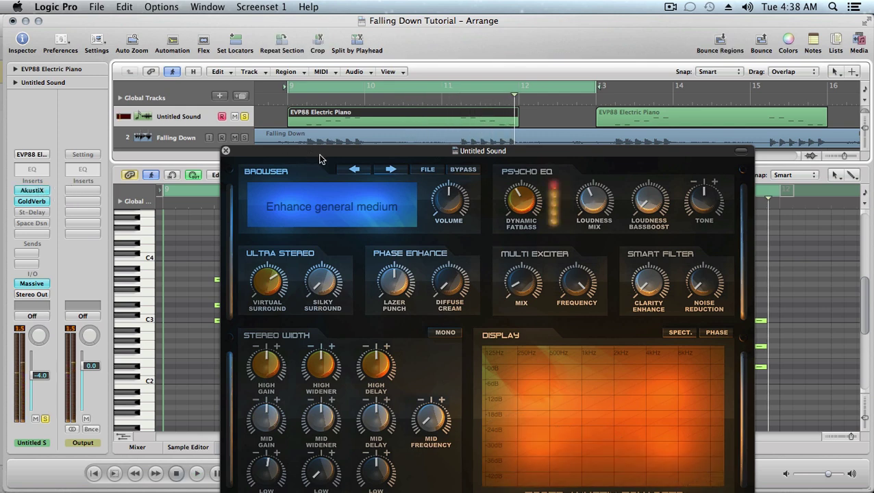
{"action": "left_click_drag", "start_coordinate": [318, 158], "coordinate": [211, 48]}
{"action": "left_click", "coordinate": [177, 42]}
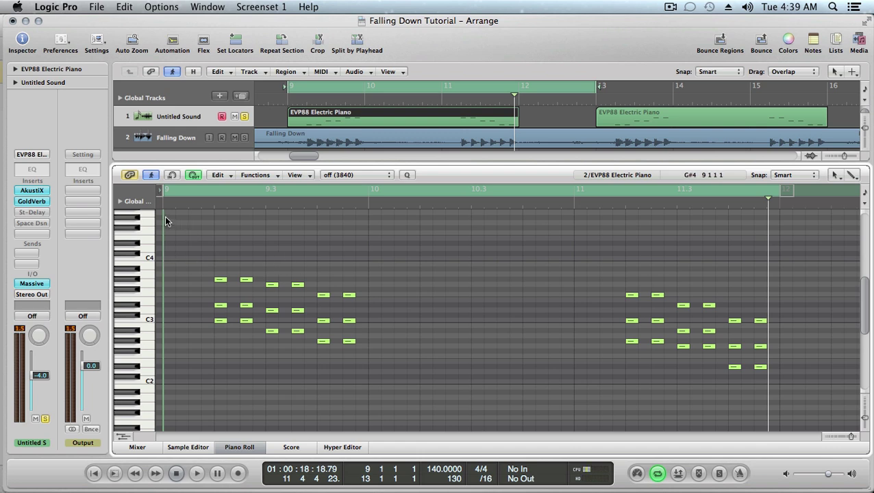
{"action": "left_click_drag", "start_coordinate": [367, 216], "coordinate": [572, 292]}
{"action": "left_click_drag", "start_coordinate": [368, 216], "coordinate": [574, 283]}
{"action": "left_click_drag", "start_coordinate": [368, 216], "coordinate": [573, 291]}
{"action": "left_click_drag", "start_coordinate": [369, 219], "coordinate": [571, 297]}
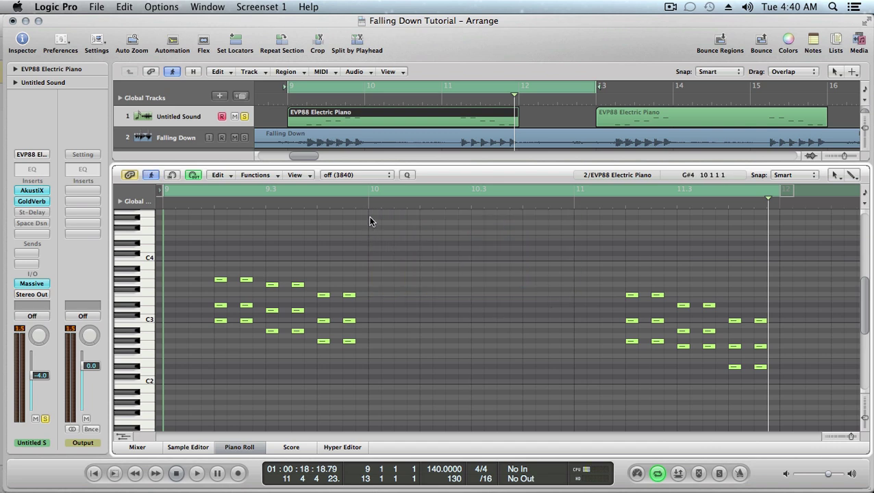